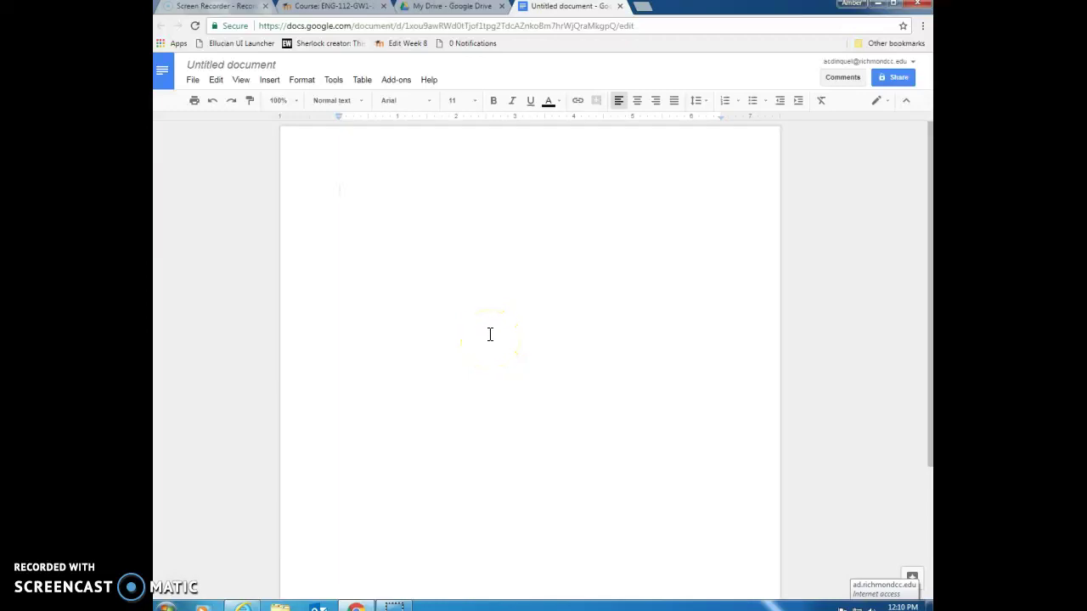
# Set the document's body font to Times New Roman at size 12.
pyautogui.click(489, 331)
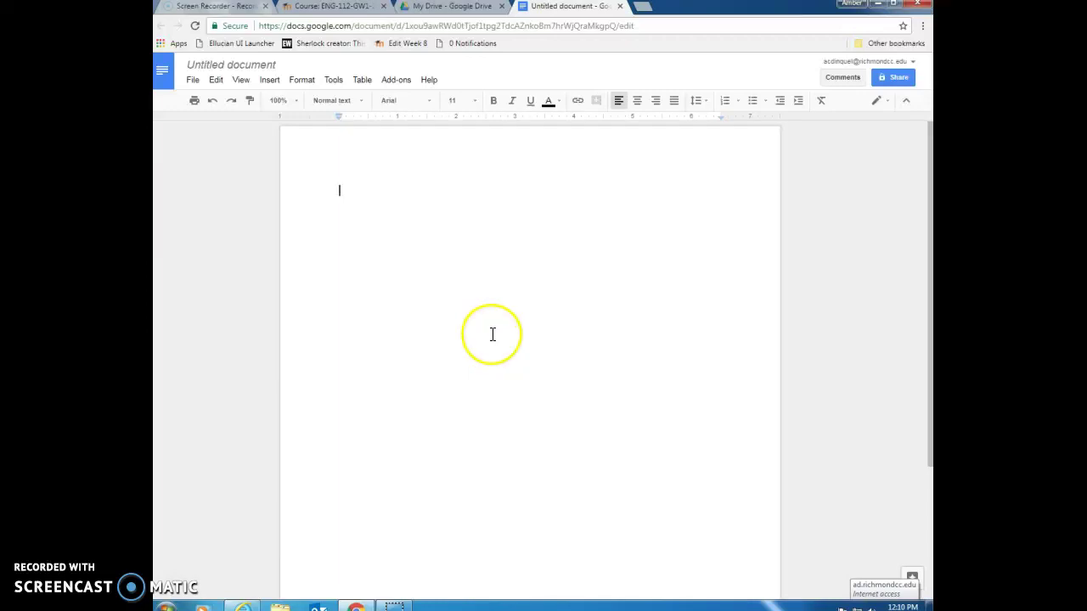
pyautogui.click(429, 105)
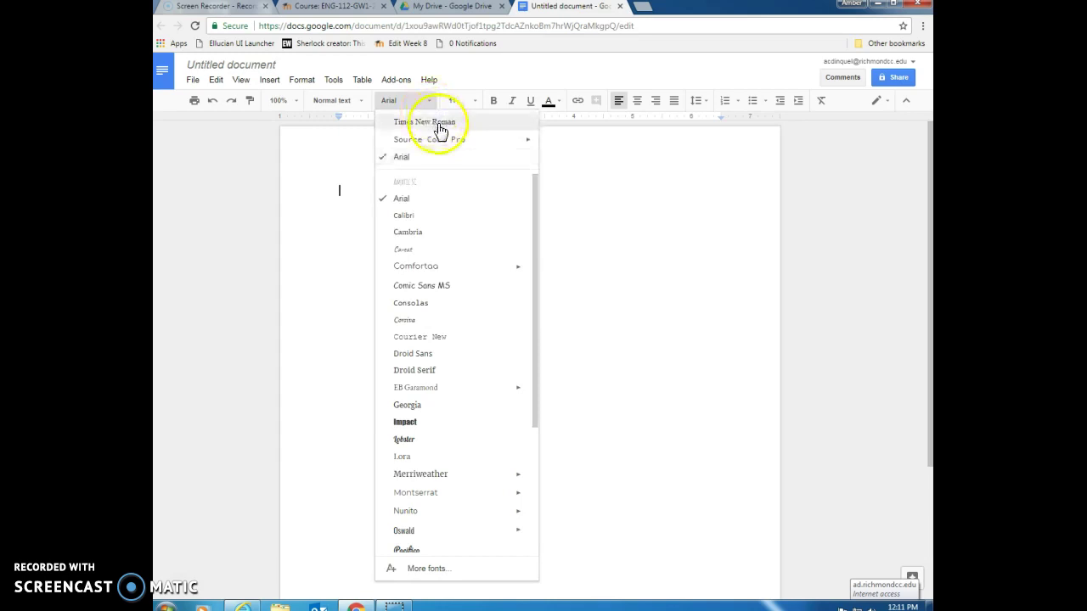
pyautogui.click(436, 125)
pyautogui.click(475, 102)
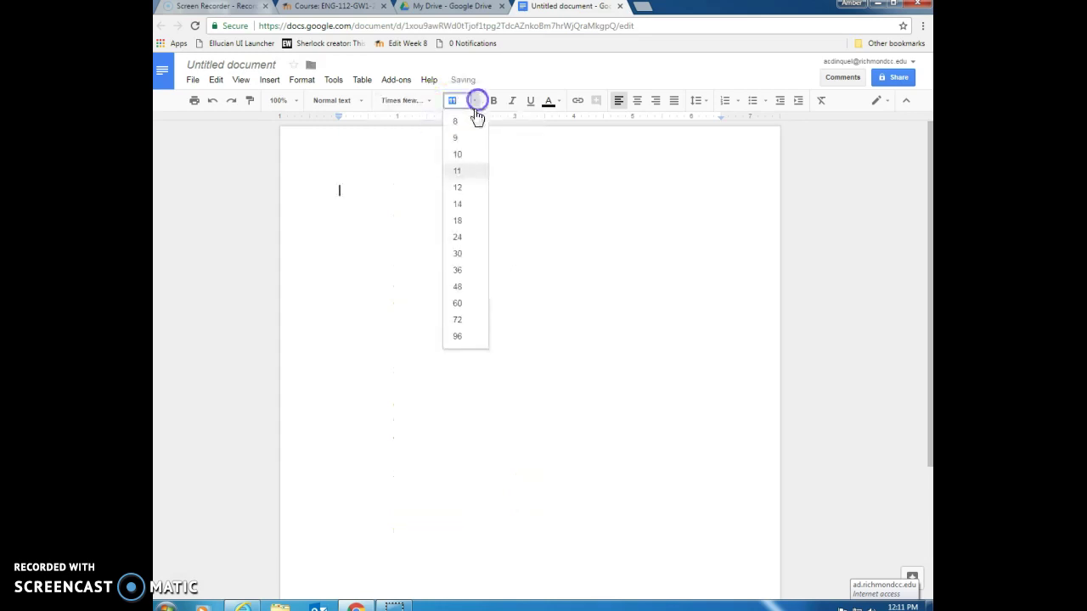
pyautogui.click(463, 186)
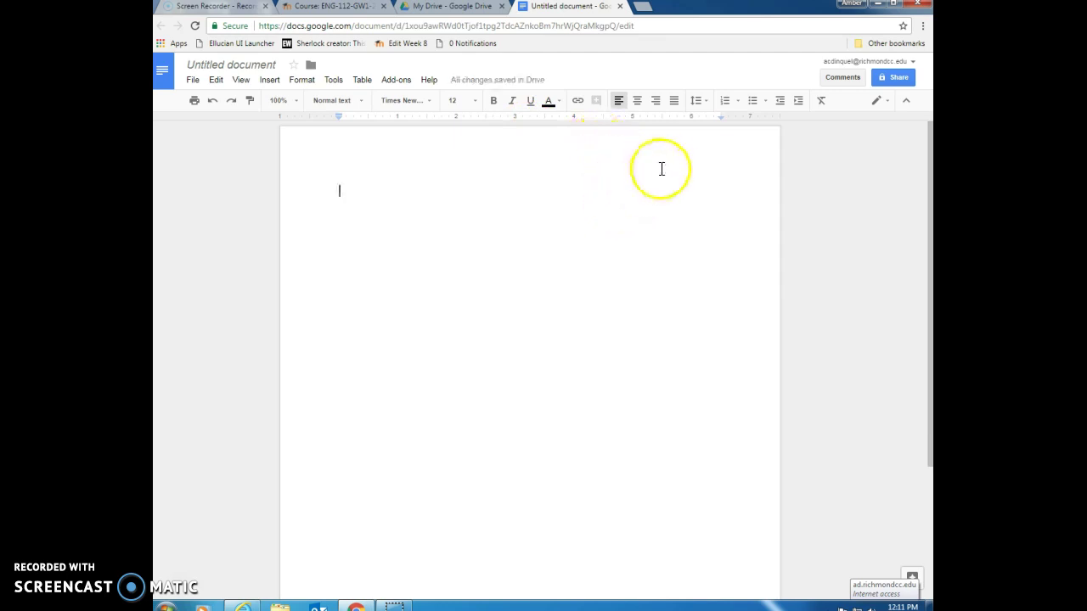
# Set the body text's line spacing to double.
pyautogui.click(697, 102)
pyautogui.click(728, 174)
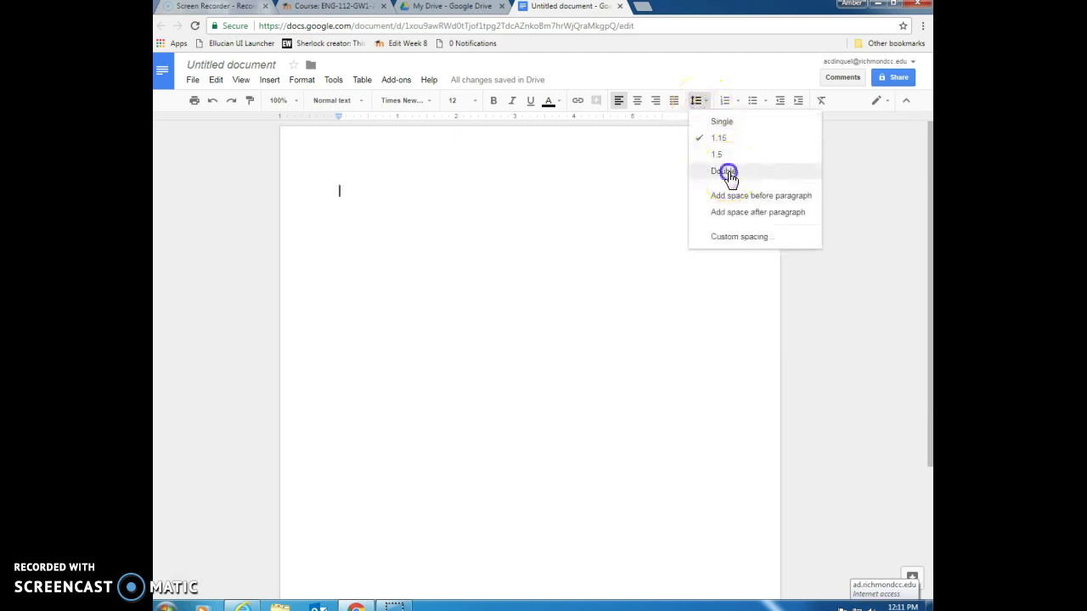
pyautogui.click(715, 171)
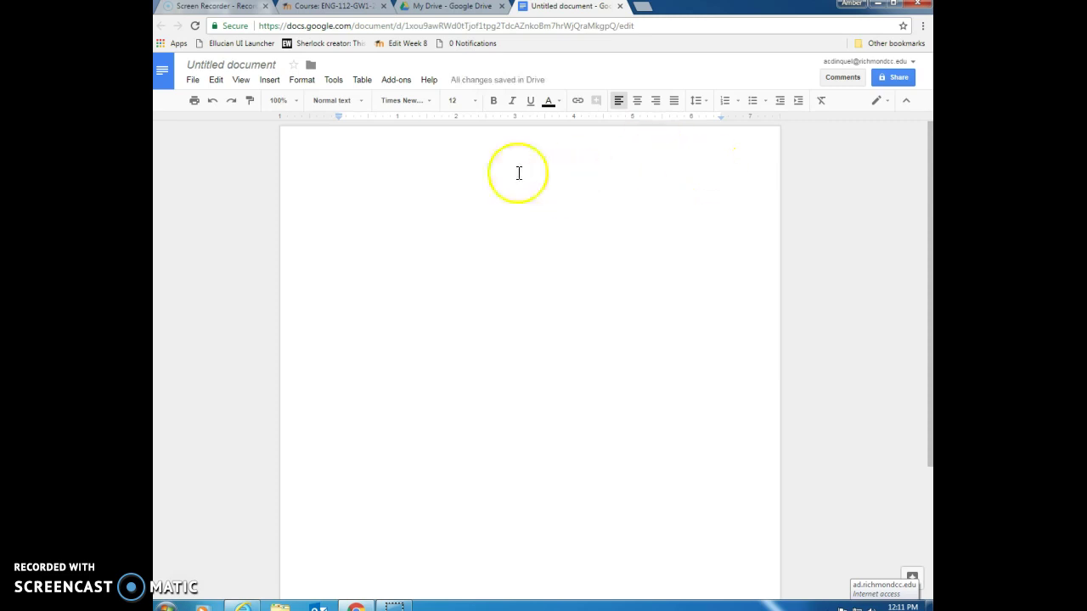
# Open the page header for editing and set its font to Times New Roman, size 12.
pyautogui.click(399, 152)
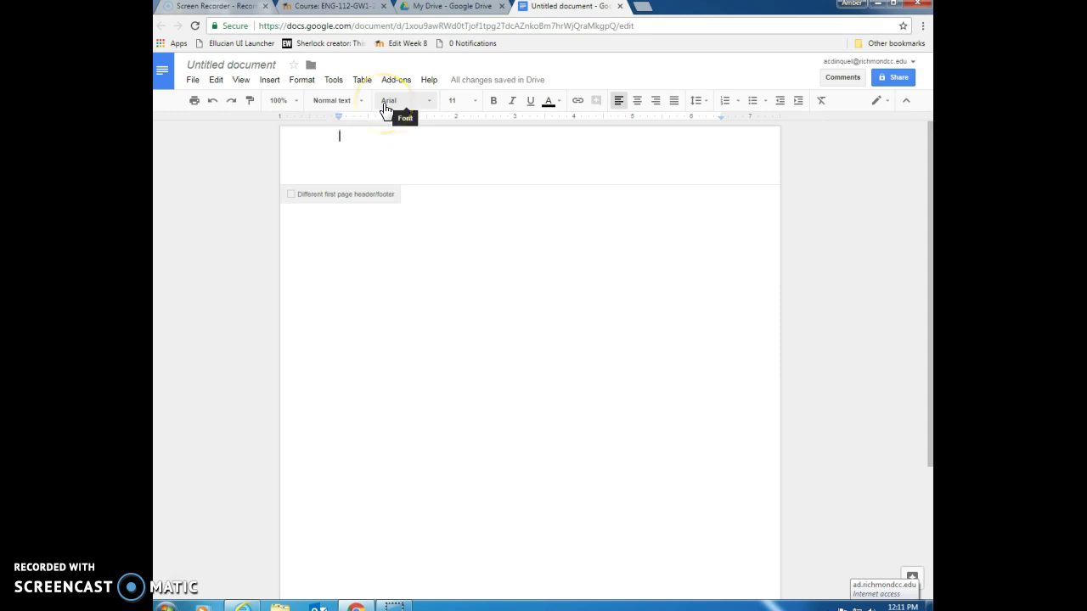
pyautogui.click(384, 106)
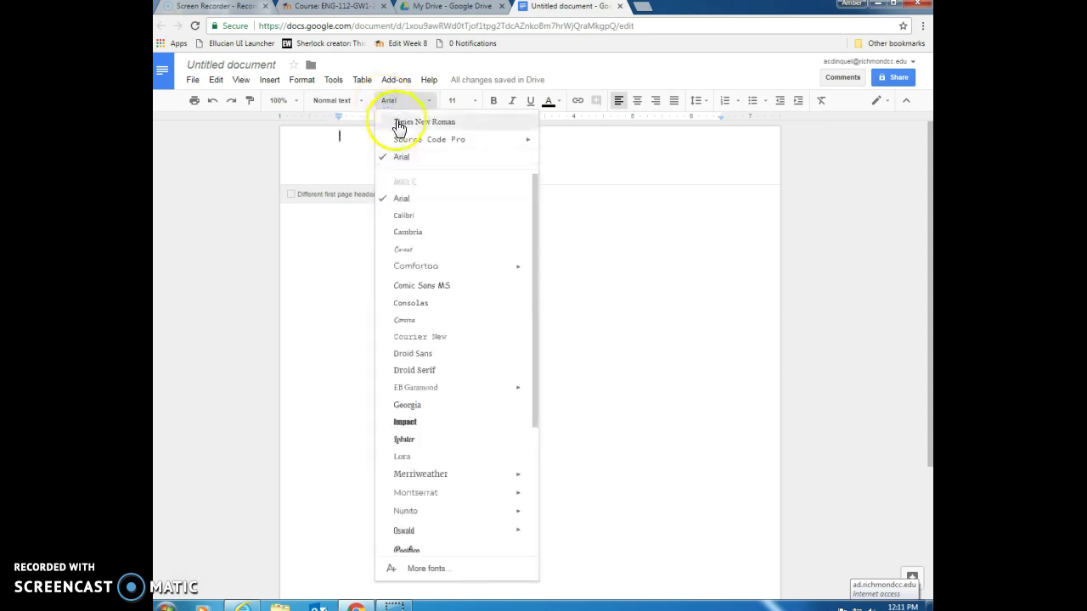
pyautogui.click(396, 119)
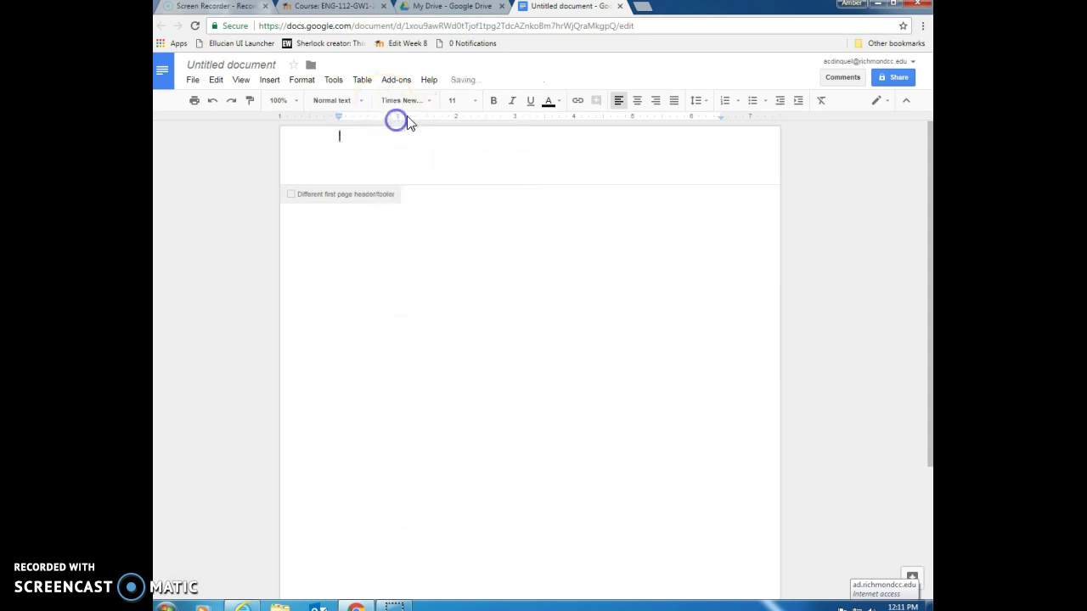
pyautogui.click(475, 100)
pyautogui.click(469, 188)
# Enable a different header and footer for the first page.
pyautogui.click(446, 150)
pyautogui.click(424, 194)
pyautogui.click(302, 211)
pyautogui.click(292, 199)
# Set the first-page header's font to Times New Roman, size 12.
pyautogui.click(422, 103)
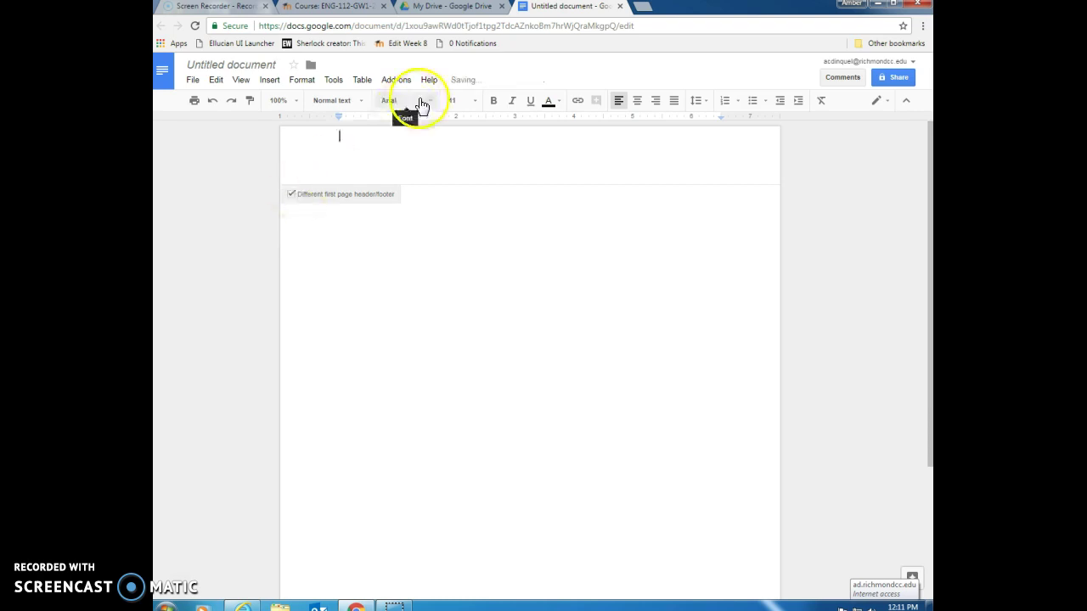
pyautogui.click(447, 144)
pyautogui.click(474, 100)
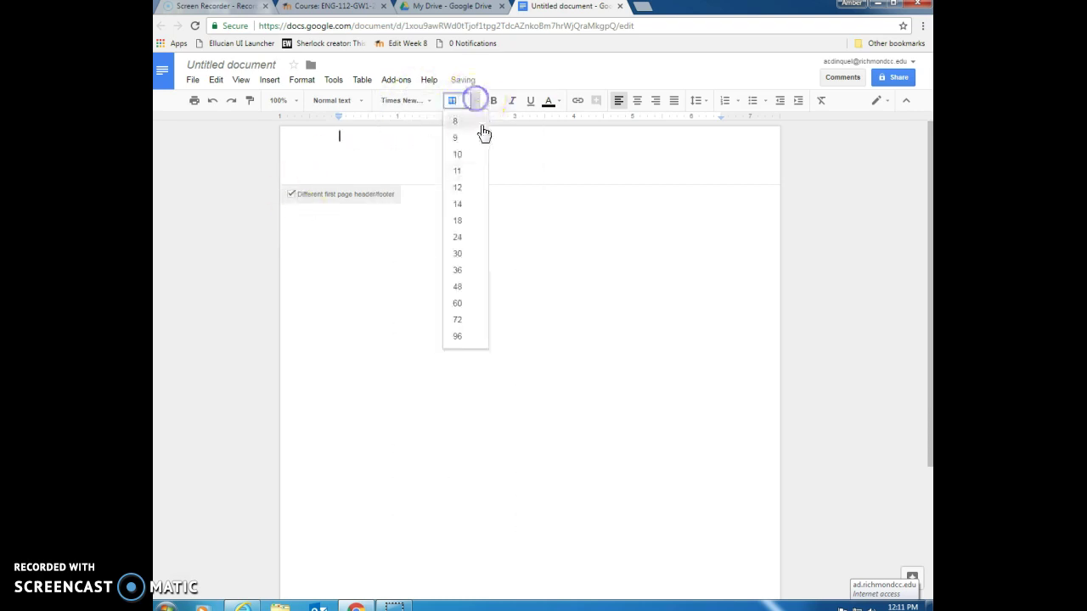
pyautogui.click(478, 185)
# Enter "Running head: SHORTENED TITLE" in the first-page header.
pyautogui.click(416, 146)
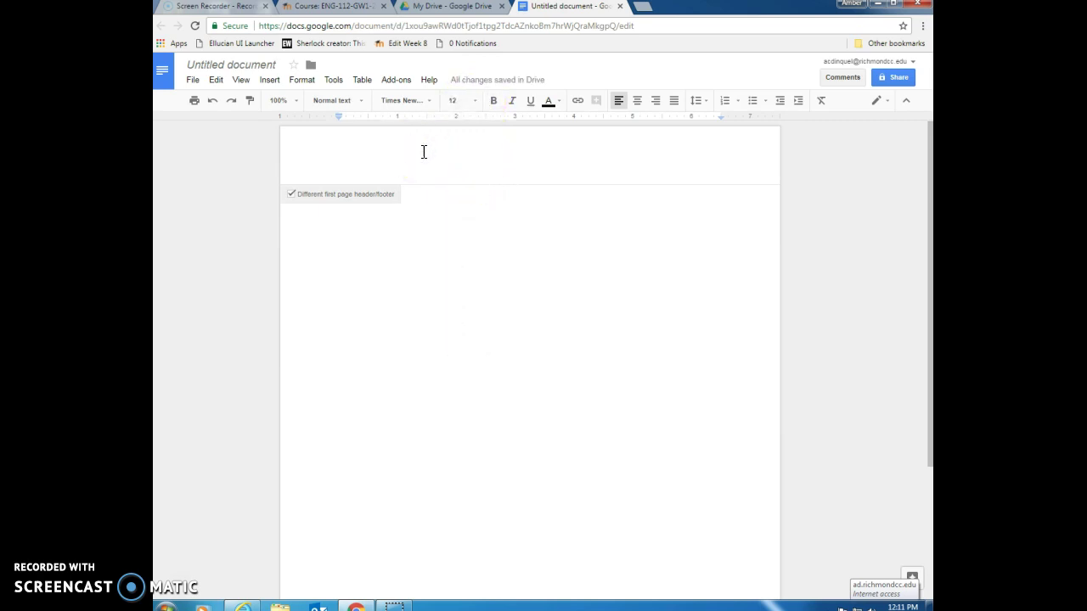
pyautogui.write('Run')
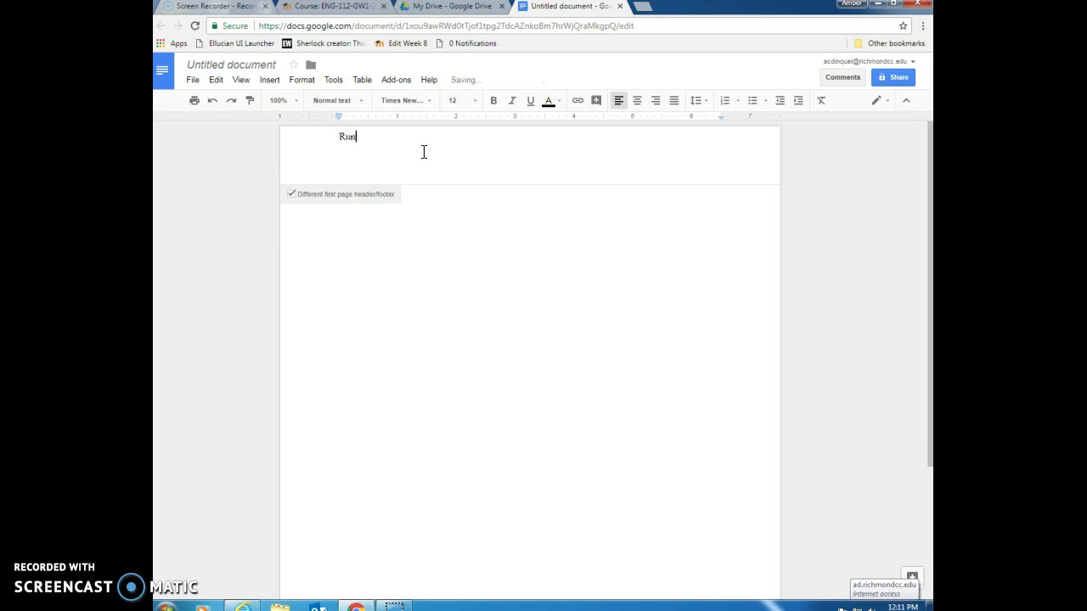
pyautogui.write('ning head: ')
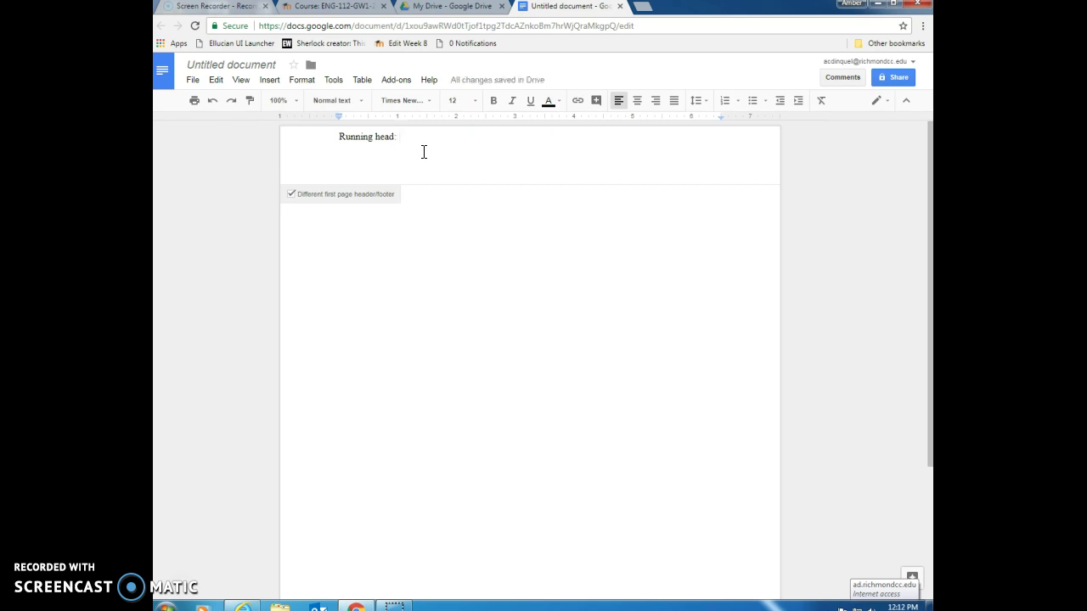
pyautogui.write('SHORTENED TITLE')
# Insert automatic header page numbering from the first page and tab the number after the running head across towards the right margin.
pyautogui.click(277, 85)
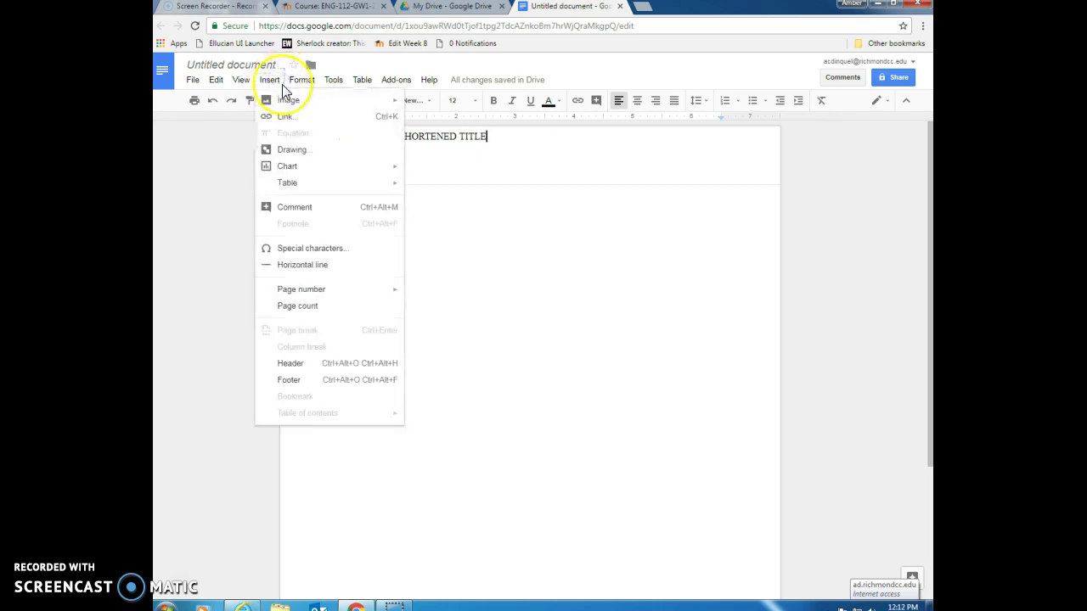
pyautogui.moveTo(316, 297)
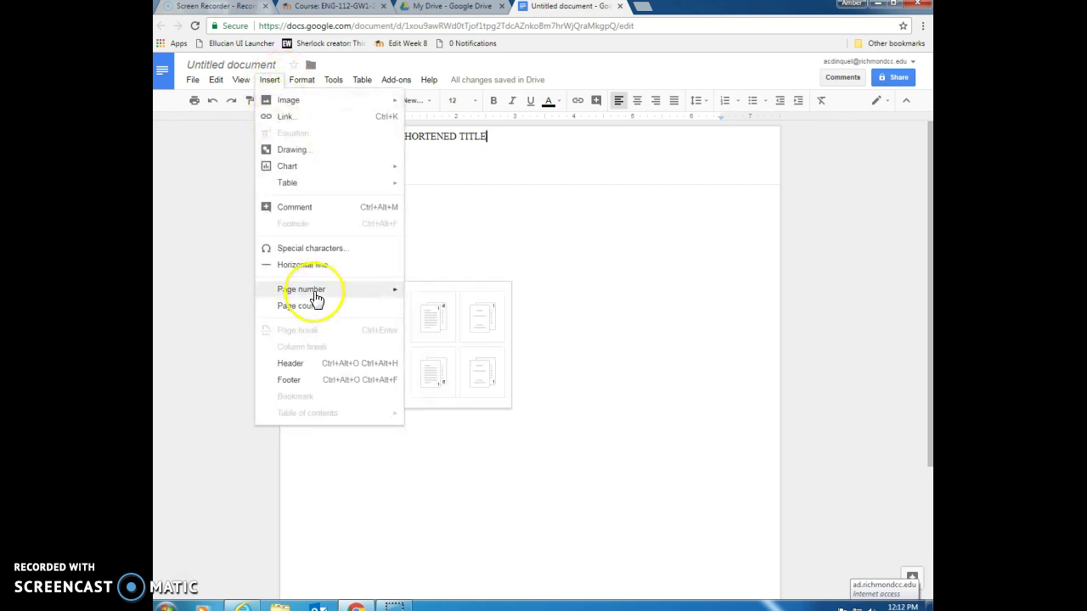
pyautogui.click(441, 327)
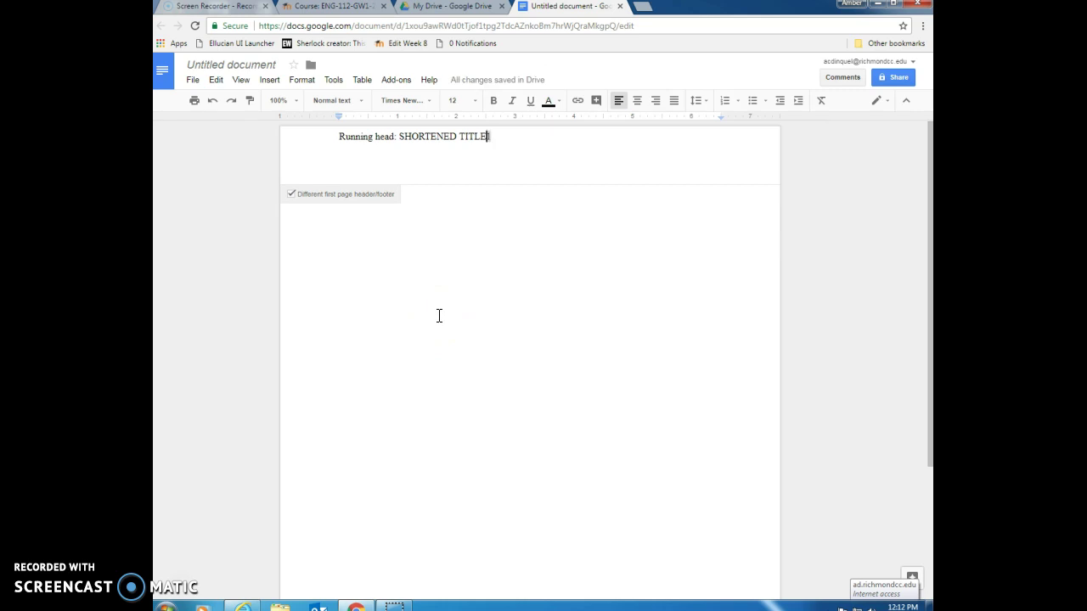
pyautogui.press('Tab')
pyautogui.press('Tab')
pyautogui.press('Tab')
pyautogui.press('Tab')
pyautogui.press('Tab')
pyautogui.press('Tab')
pyautogui.press('Tab')
# In the first page's body, centre the text and, several blank lines down, enter the lines "Title", "Name" and "Richmond Community College".
pyautogui.click(532, 218)
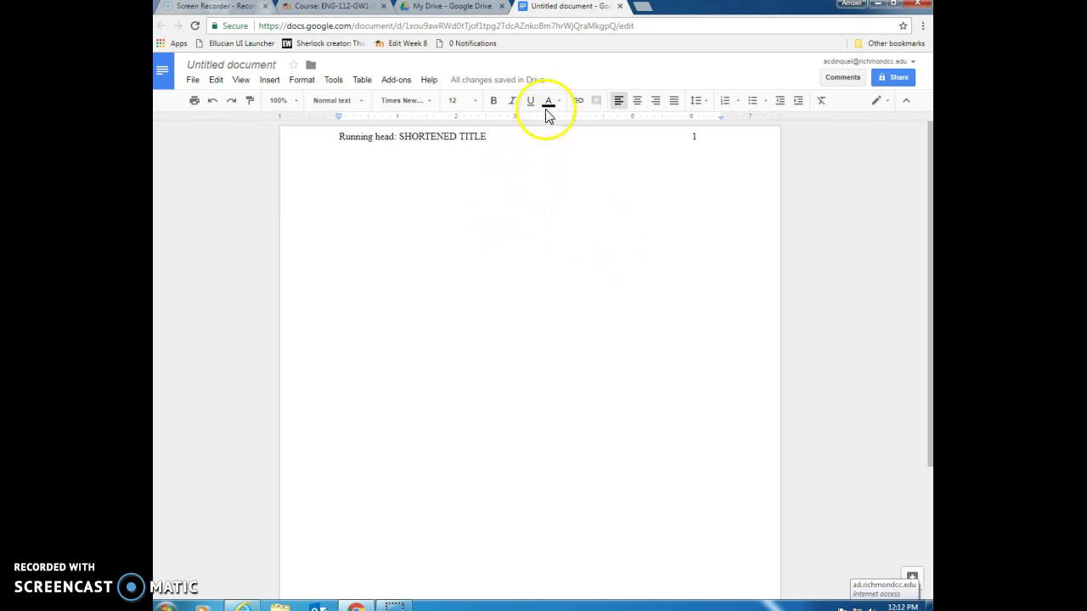
pyautogui.click(636, 101)
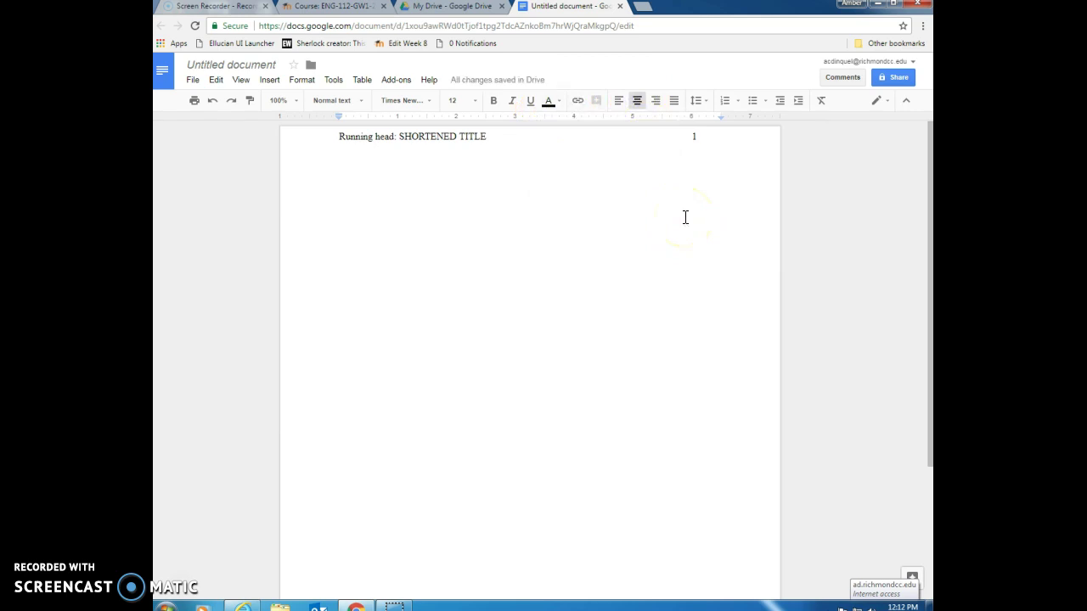
pyautogui.press('Return')
pyautogui.press('Return')
pyautogui.write('Title')
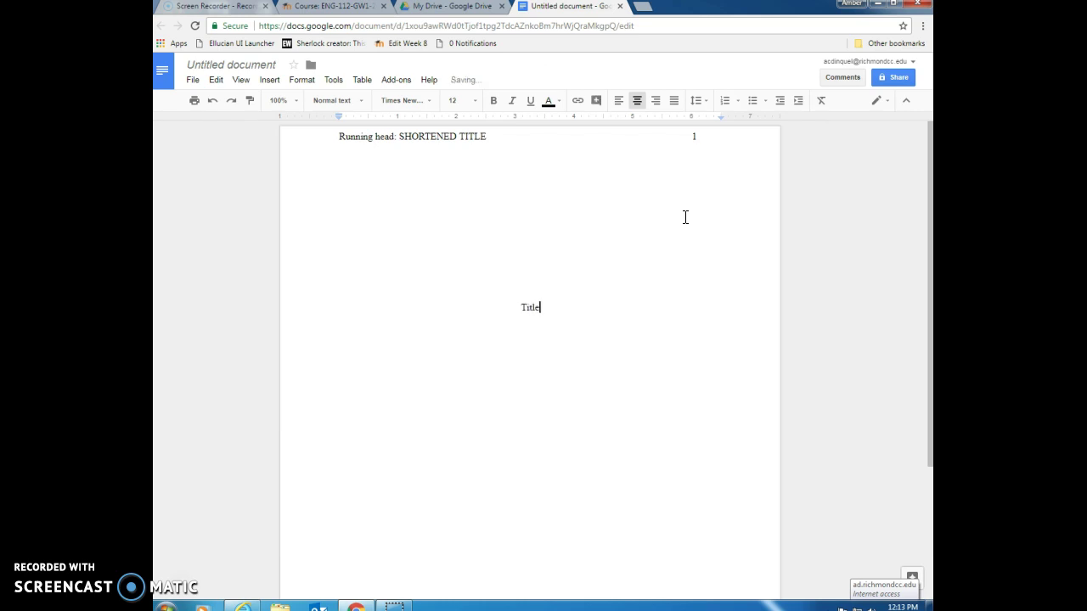
pyautogui.press('Return')
pyautogui.write('Name')
pyautogui.press('Return')
pyautogui.write('Richmond Comm')
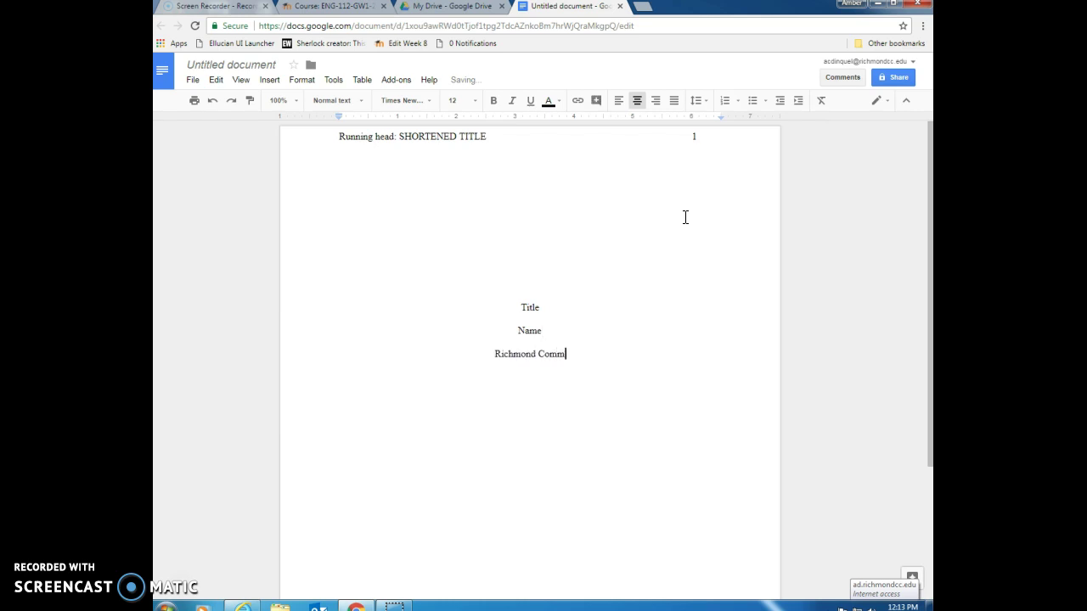
pyautogui.write('unity College')
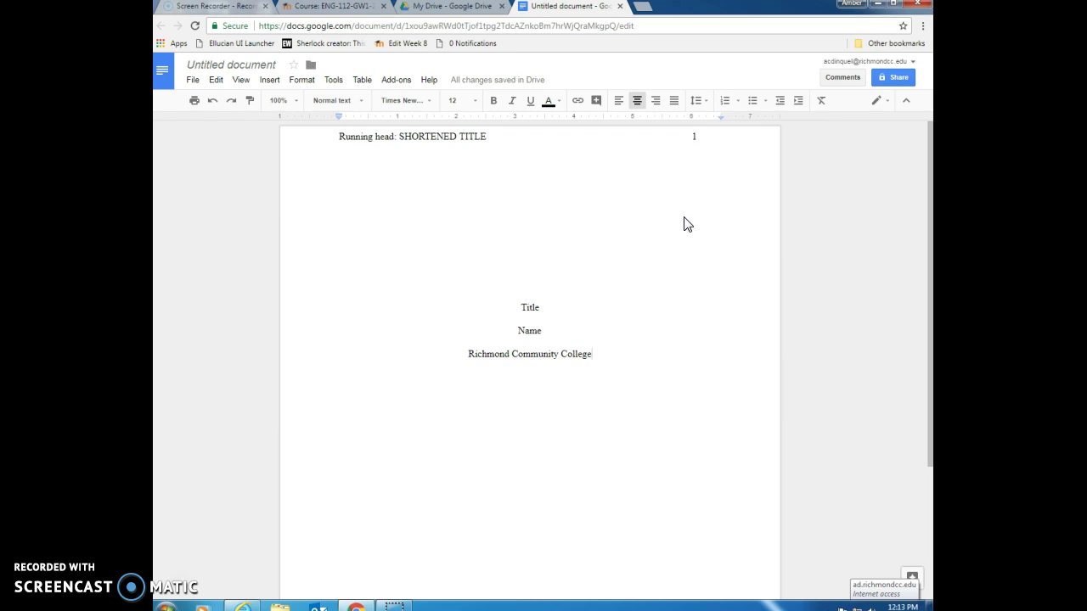
# Add blank lines below the college name until the text cursor moves onto the second page.
pyautogui.press('Return')
pyautogui.press('Return')
pyautogui.press('Return')
pyautogui.press('Return')
pyautogui.press('Return')
pyautogui.press('Return')
pyautogui.press('Return')
pyautogui.press('Return')
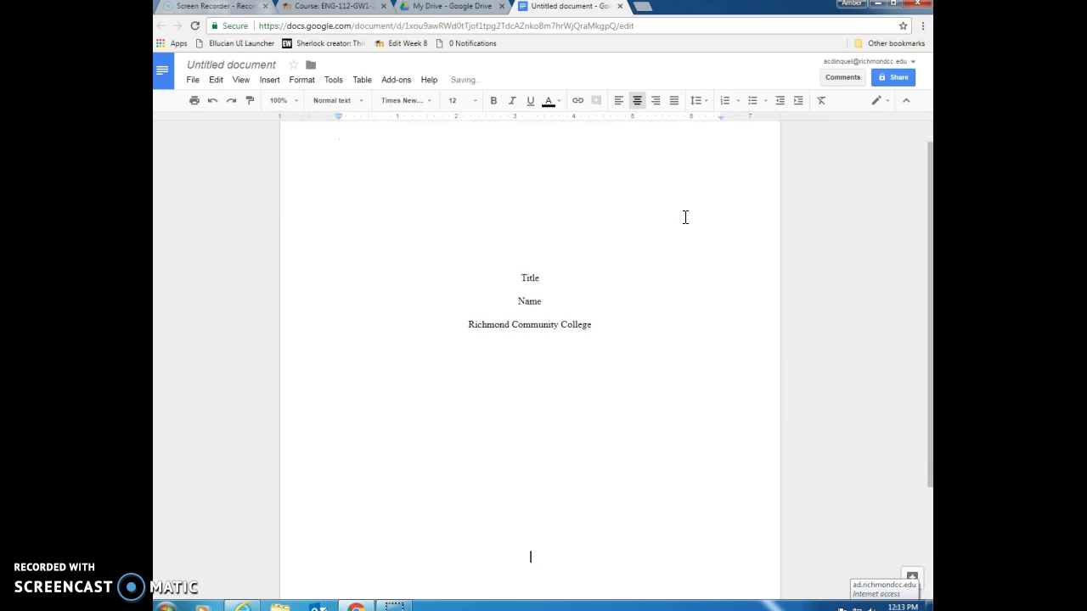
pyautogui.press('Return')
pyautogui.press('Return')
pyautogui.press('Return')
pyautogui.press('Return')
pyautogui.press('Return')
pyautogui.press('Return')
pyautogui.press('Return')
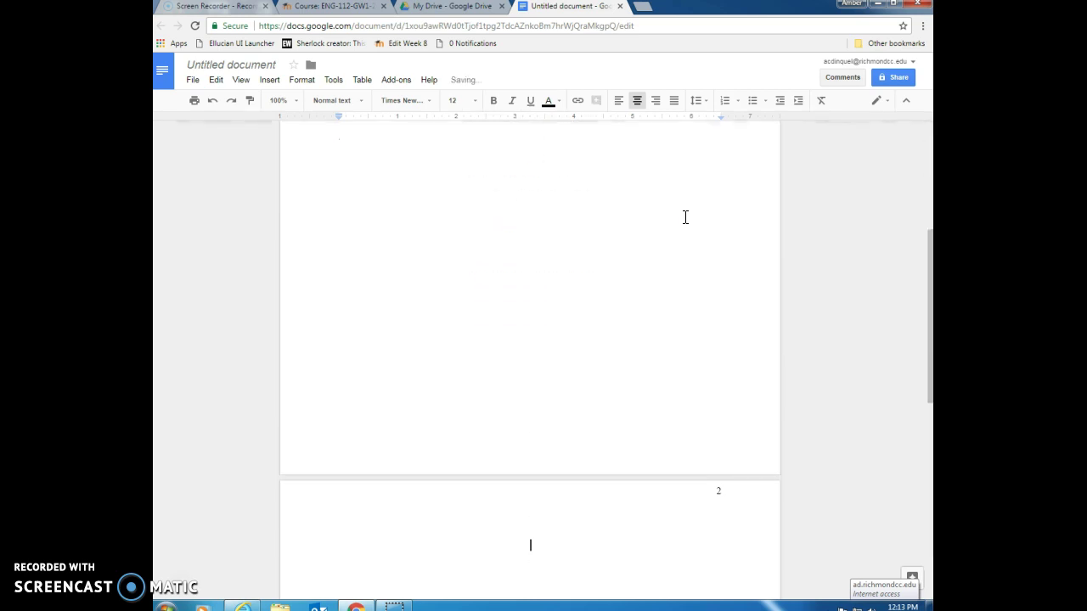
pyautogui.scroll(-4, 682, 204)
pyautogui.click(726, 213)
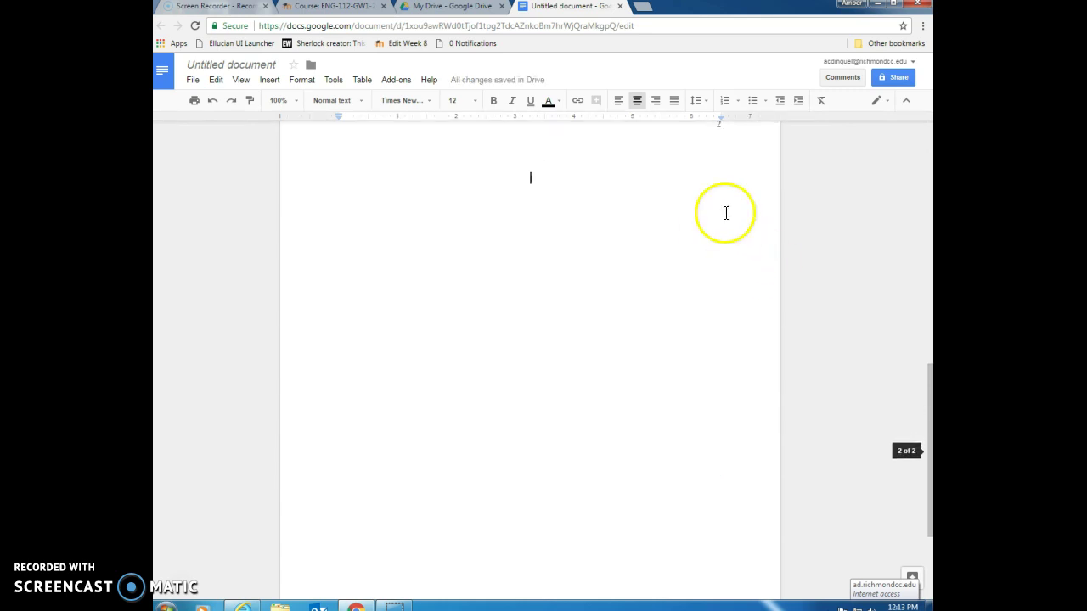
# Left-align the second page's header and enter "SHORTENED TITLE" in front of the page number.
pyautogui.scroll(1, 730, 191)
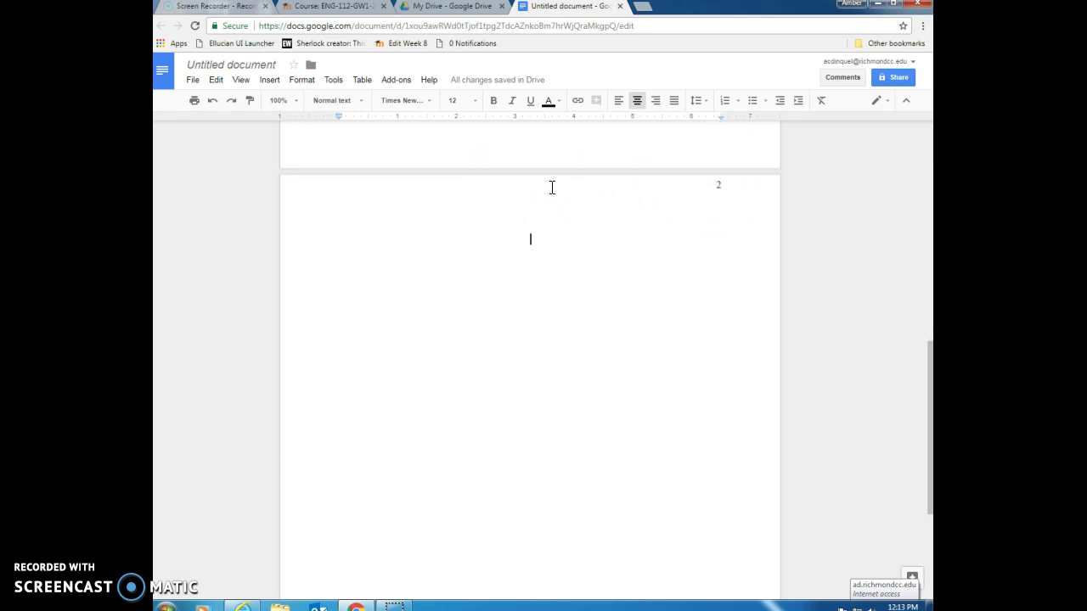
pyautogui.doubleClick(559, 184)
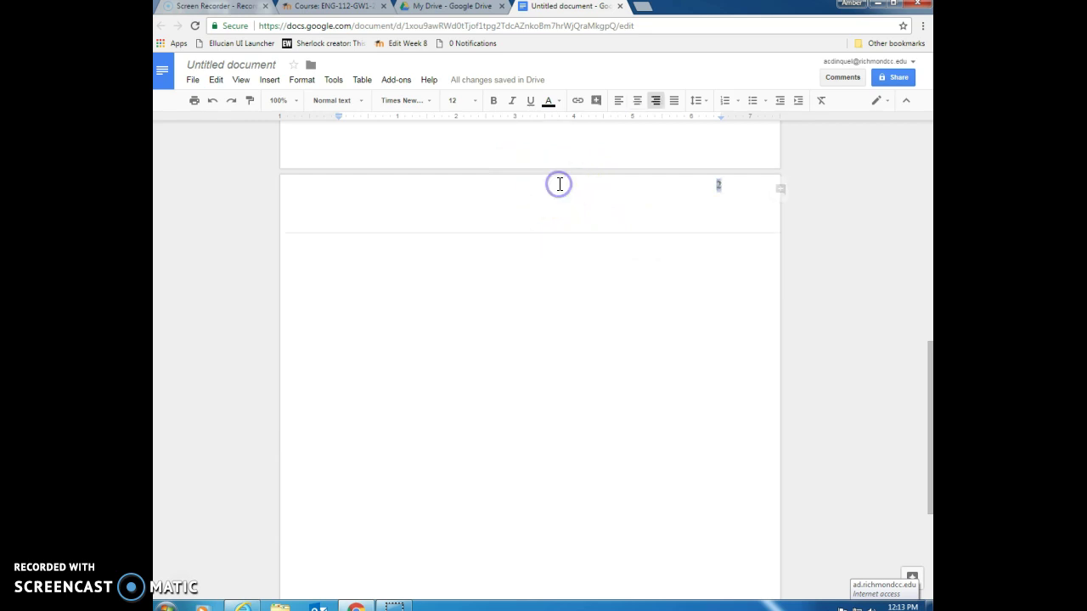
pyautogui.click(655, 188)
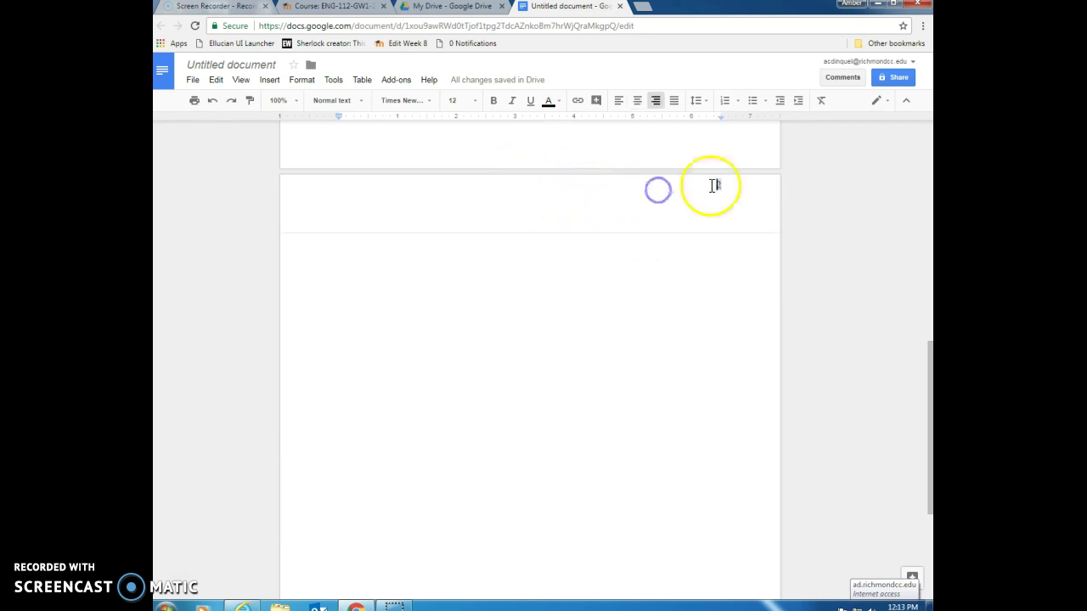
pyautogui.click(620, 102)
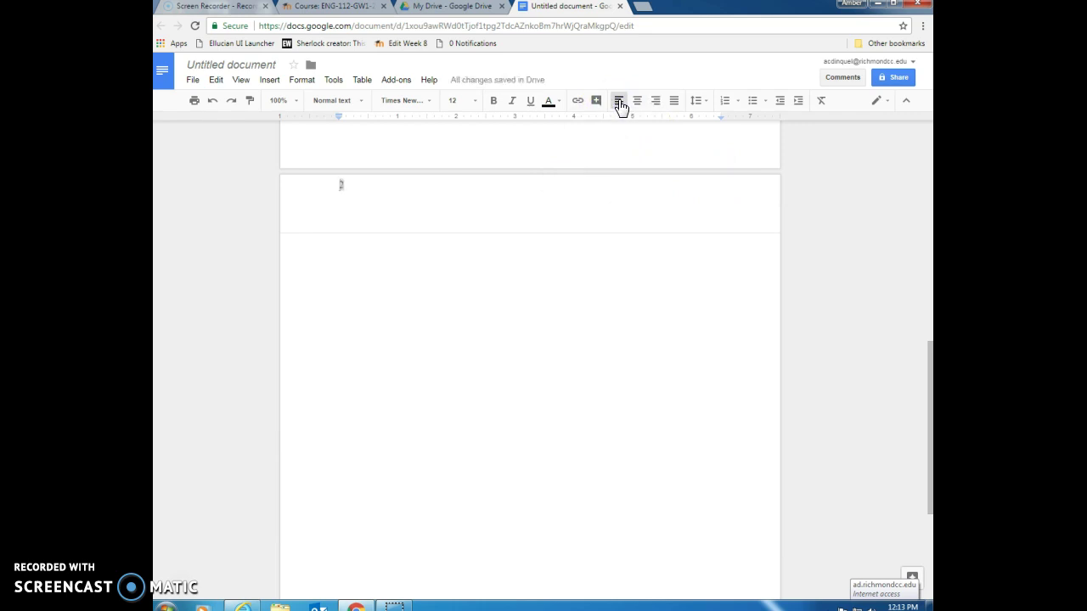
pyautogui.write('SHORTENE')
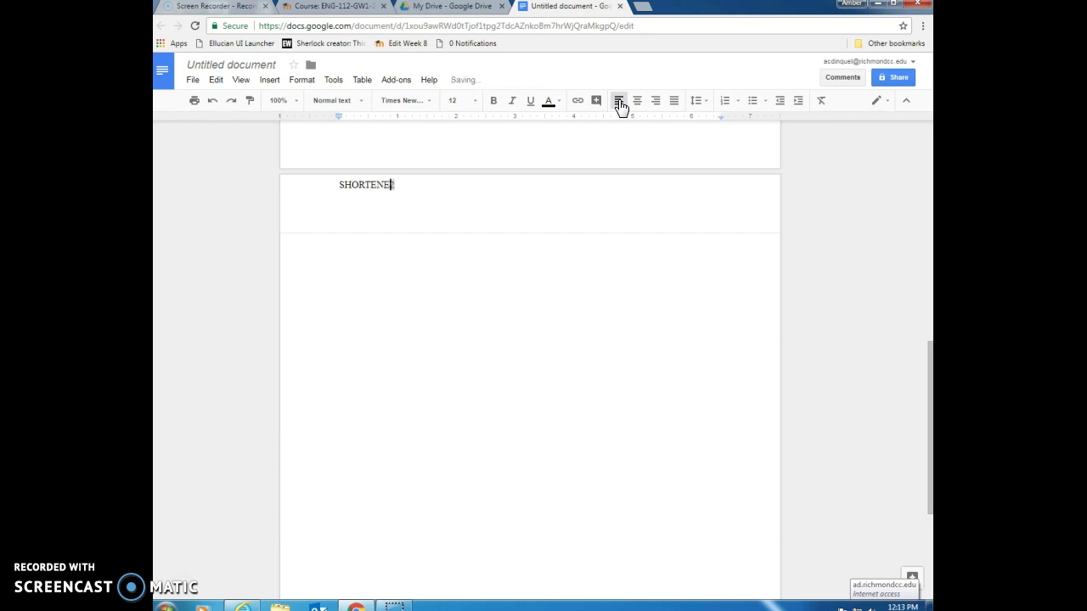
pyautogui.write('D TITLE')
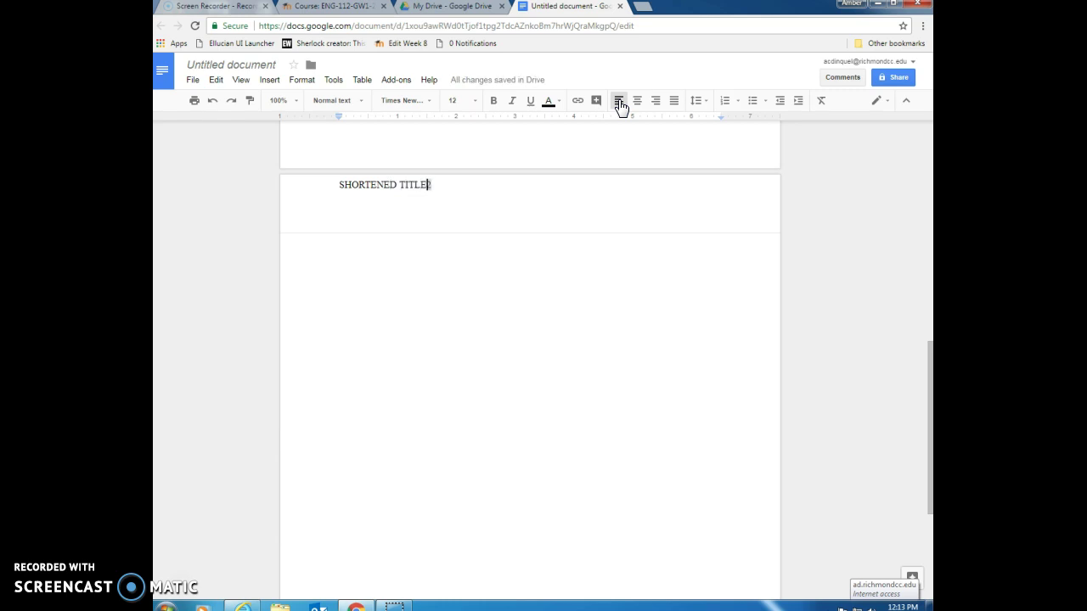
# Tab the second page's number across towards the right margin, keeping the header left-aligned.
pyautogui.click(618, 101)
pyautogui.press('Tab')
pyautogui.press('Tab')
pyautogui.press('Tab')
pyautogui.press('Tab')
pyautogui.press('Tab')
pyautogui.press('Tab')
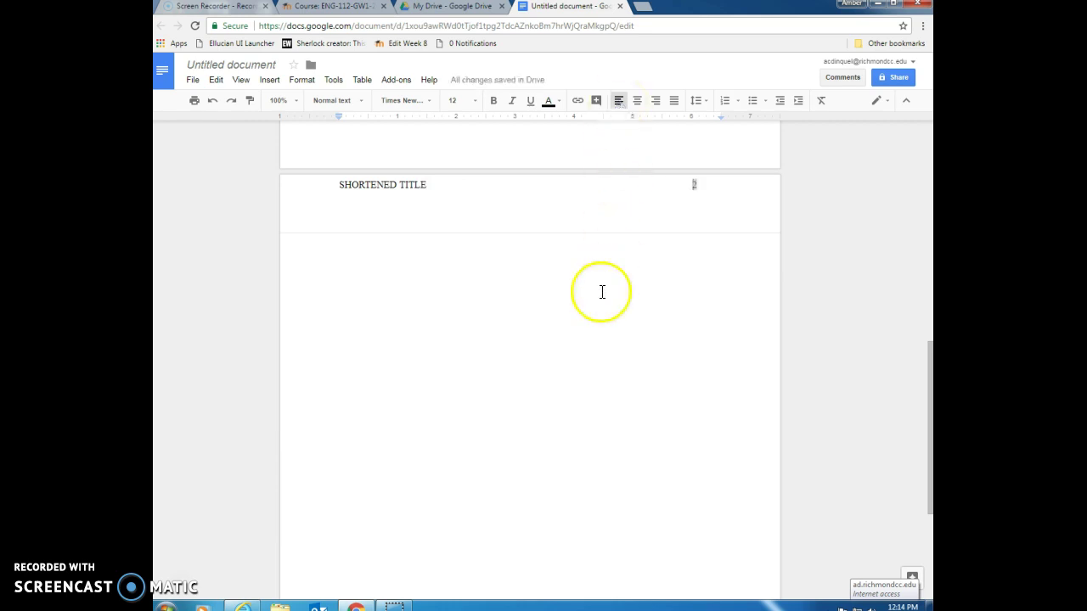
# Enter the centred heading "Title" on the second page's first body line and start a left-aligned line below it.
pyautogui.click(571, 279)
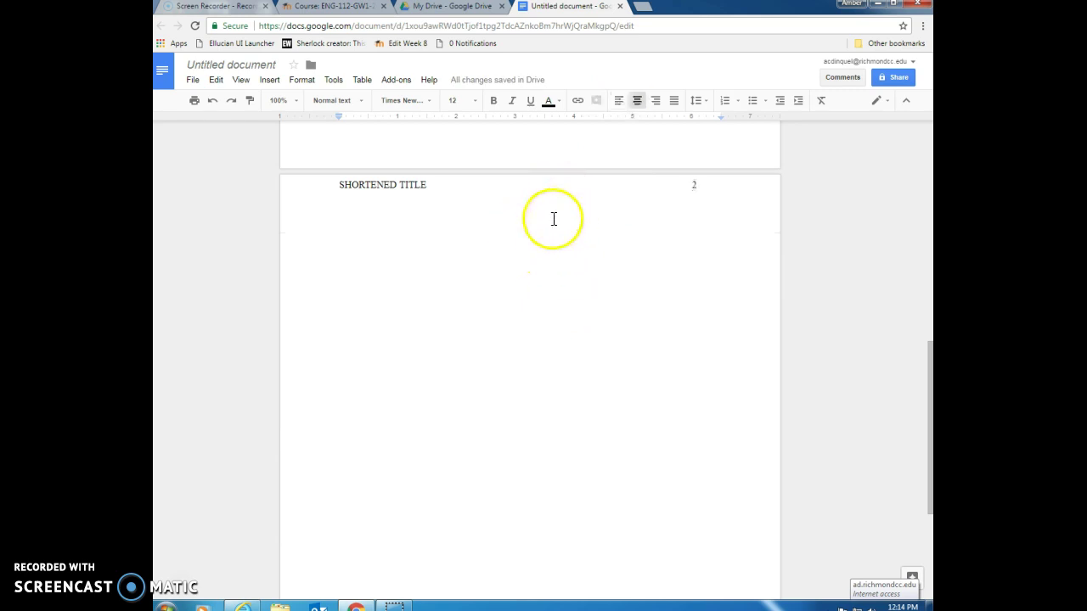
pyautogui.click(527, 236)
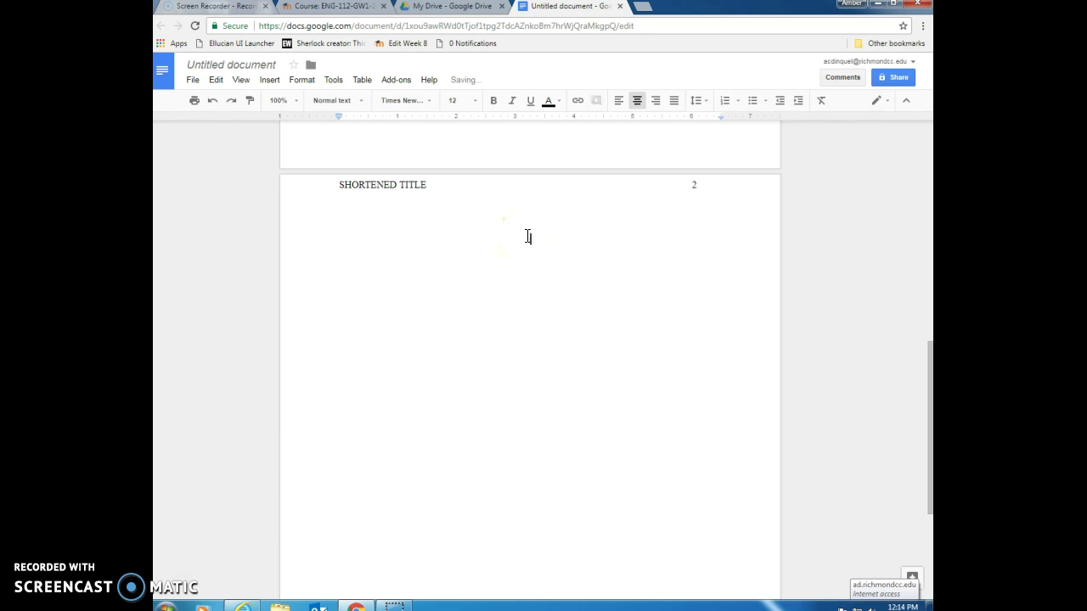
pyautogui.write('Title')
pyautogui.press('Return')
pyautogui.click(616, 101)
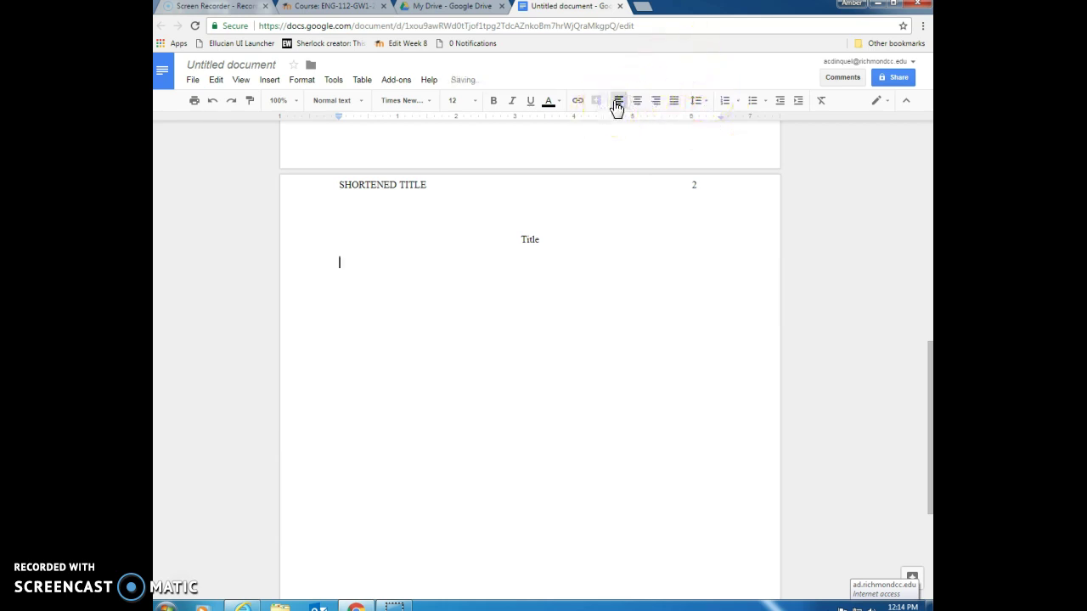